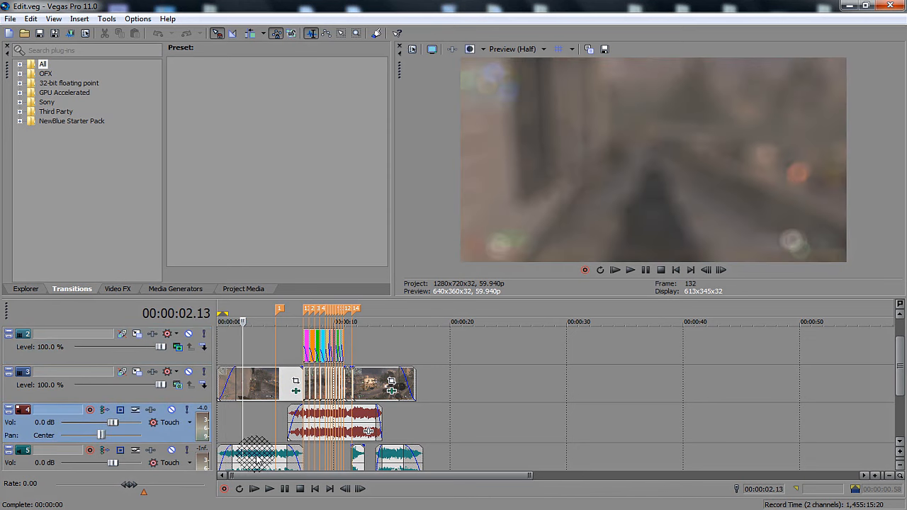
# Play and scrub through the blurred opening clip to examine how its defocus effect progresses toward the first cut.
pyautogui.click(239, 352)
pyautogui.click(234, 322)
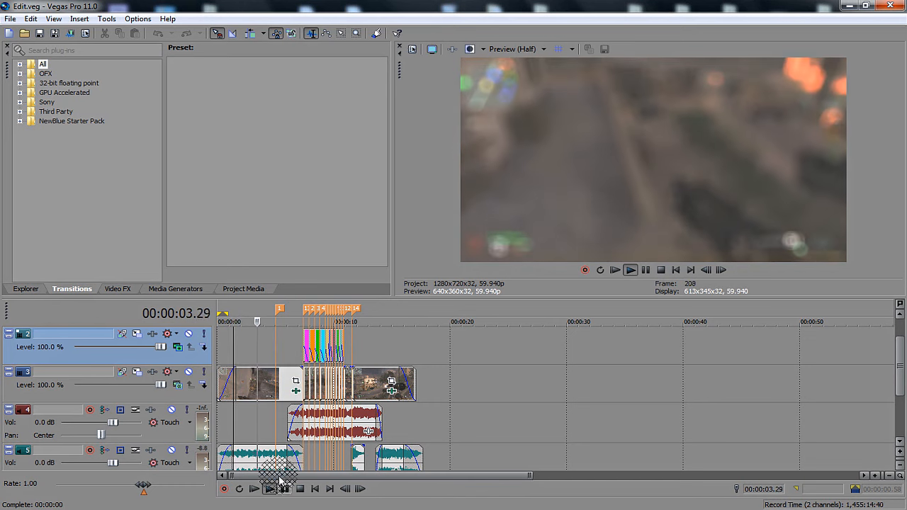
pyautogui.press('space')
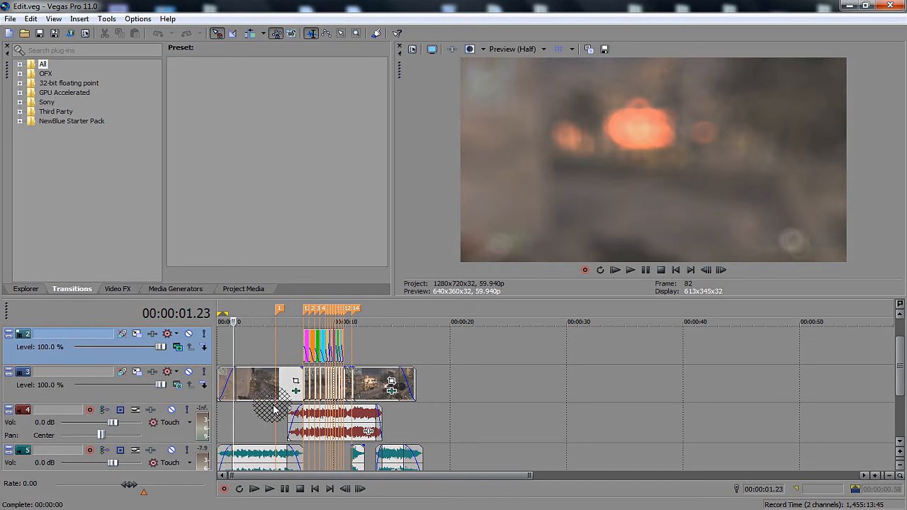
pyautogui.click(825, 509)
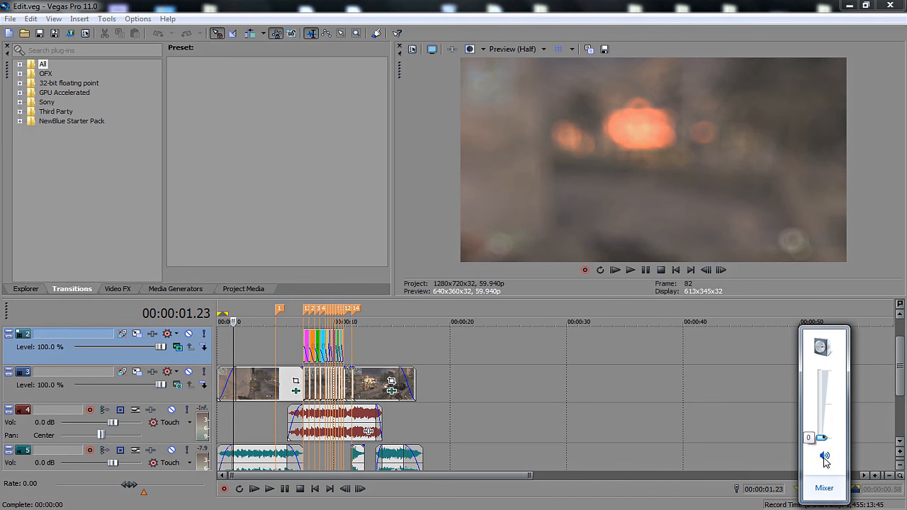
pyautogui.click(237, 358)
pyautogui.click(246, 358)
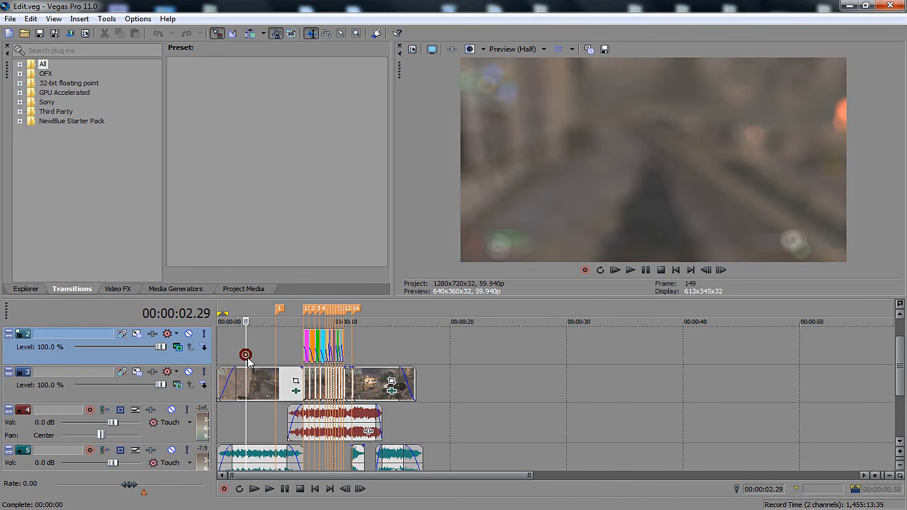
pyautogui.click(292, 342)
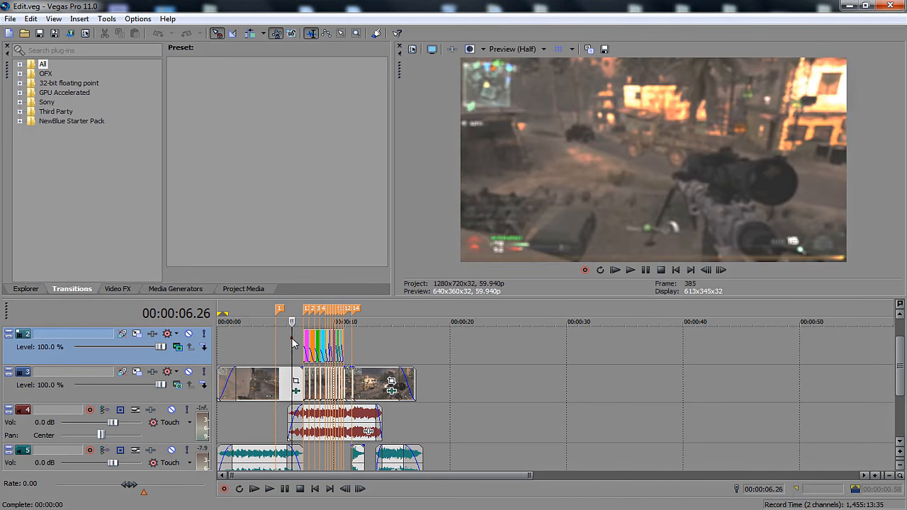
pyautogui.click(252, 451)
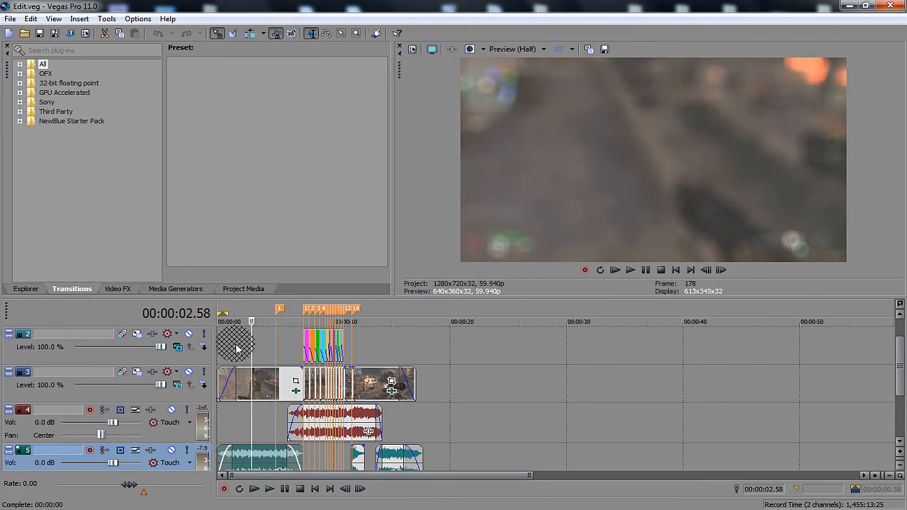
pyautogui.click(241, 357)
pyautogui.press('space')
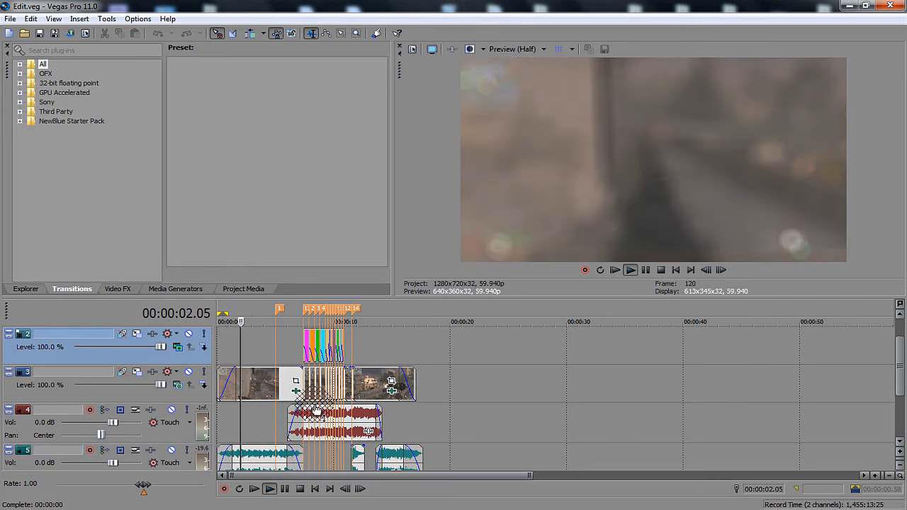
pyautogui.press('space')
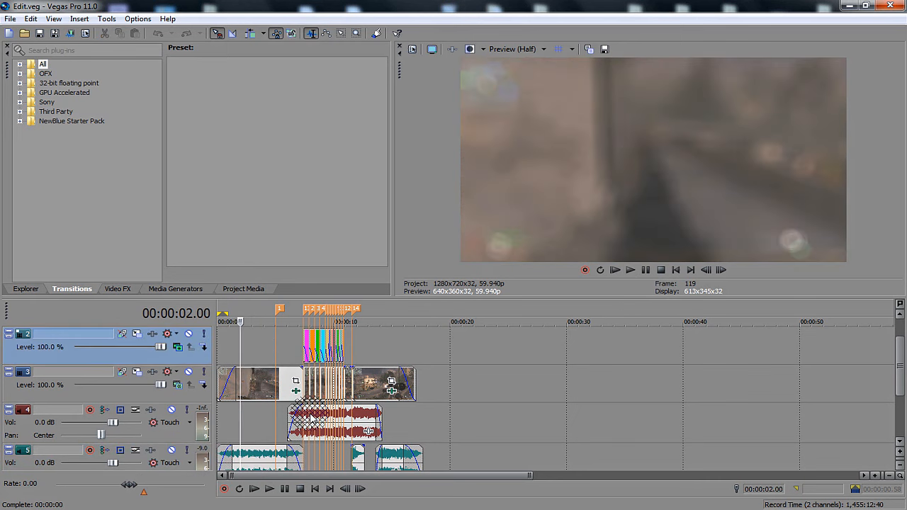
# Remove the Defocus effect from the opening clip on track 3 and close its effect settings.
pyautogui.moveTo(240, 367)
pyautogui.mouseDown()
pyautogui.moveTo(291, 387)
pyautogui.moveTo(158, 212)
pyautogui.moveTo(146, 288)
pyautogui.moveTo(117, 285)
pyautogui.moveTo(174, 92)
pyautogui.moveTo(182, 114)
pyautogui.moveTo(175, 90)
pyautogui.moveTo(163, 234)
pyautogui.moveTo(197, 239)
pyautogui.moveTo(179, 203)
pyautogui.moveTo(293, 391)
pyautogui.mouseUp()
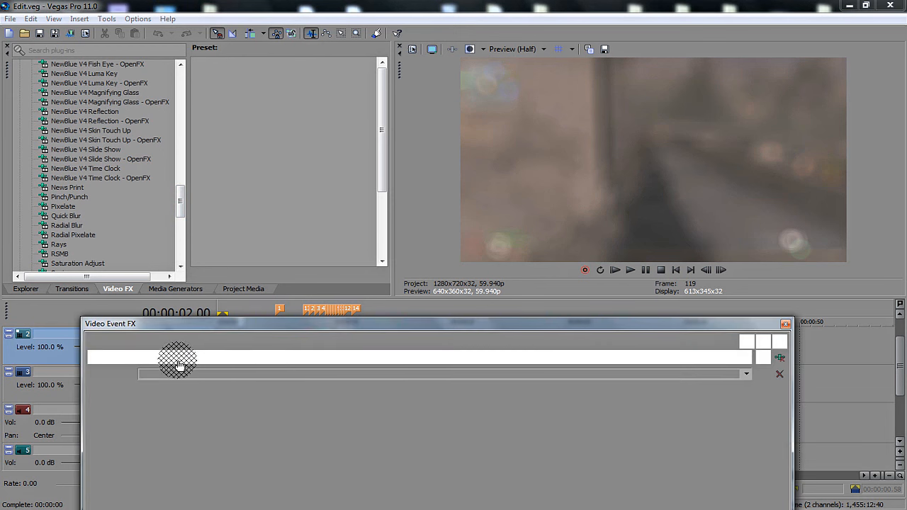
pyautogui.click(779, 358)
pyautogui.click(785, 324)
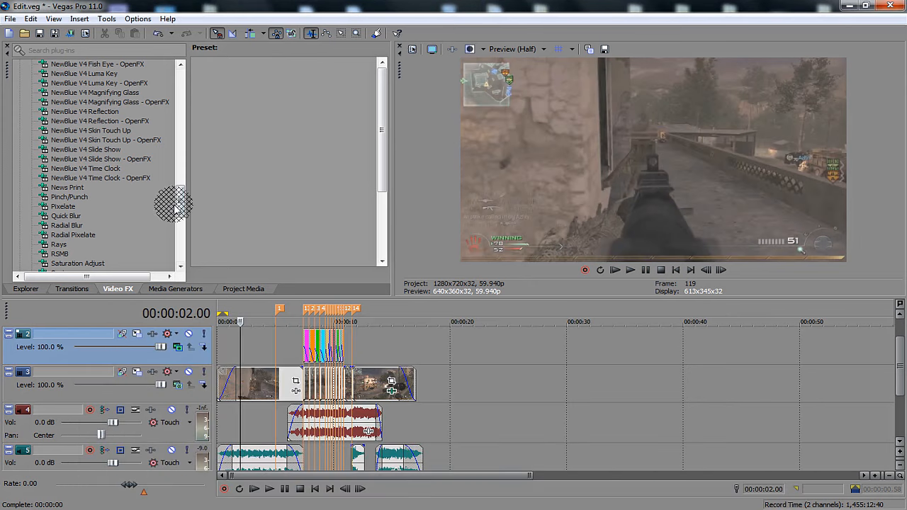
# Try the Min and Max effect with the Min 50% preset on the opening clip, and remove it again.
pyautogui.moveTo(179, 204); pyautogui.dragTo(183, 96)
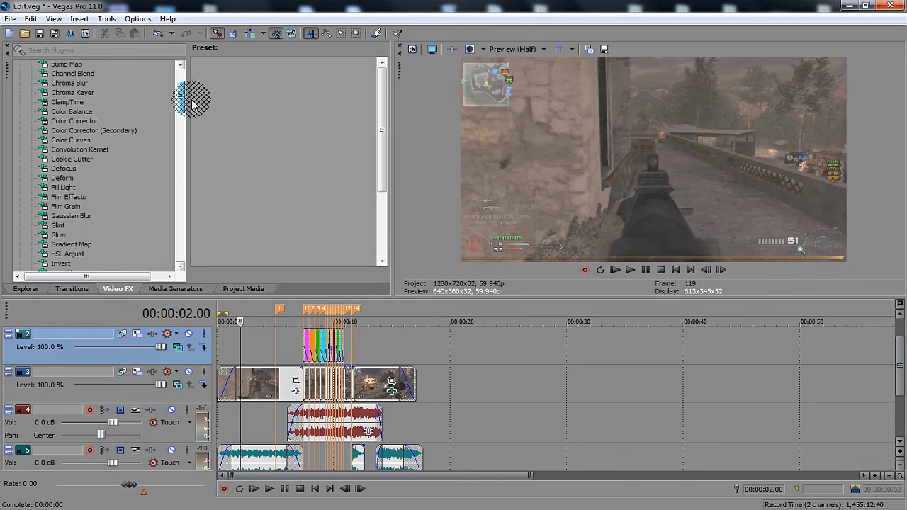
pyautogui.click(70, 169)
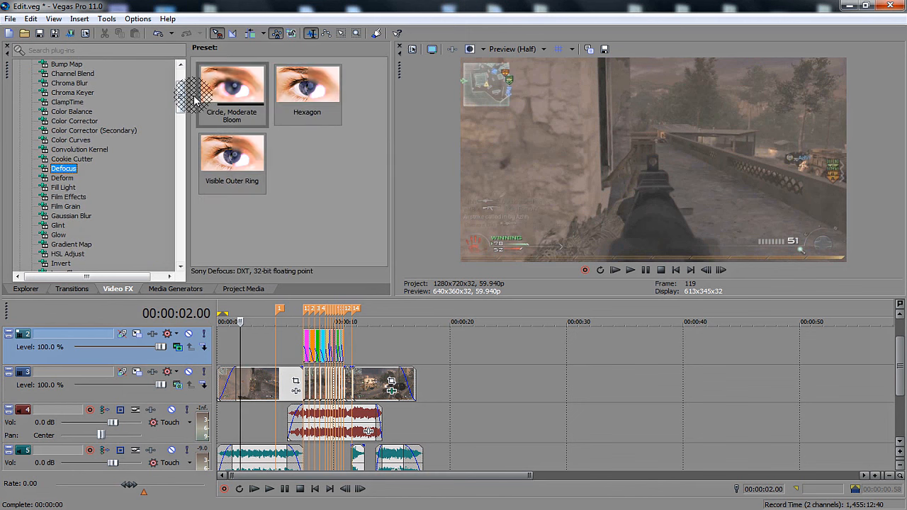
pyautogui.scroll(-3, 178, 101)
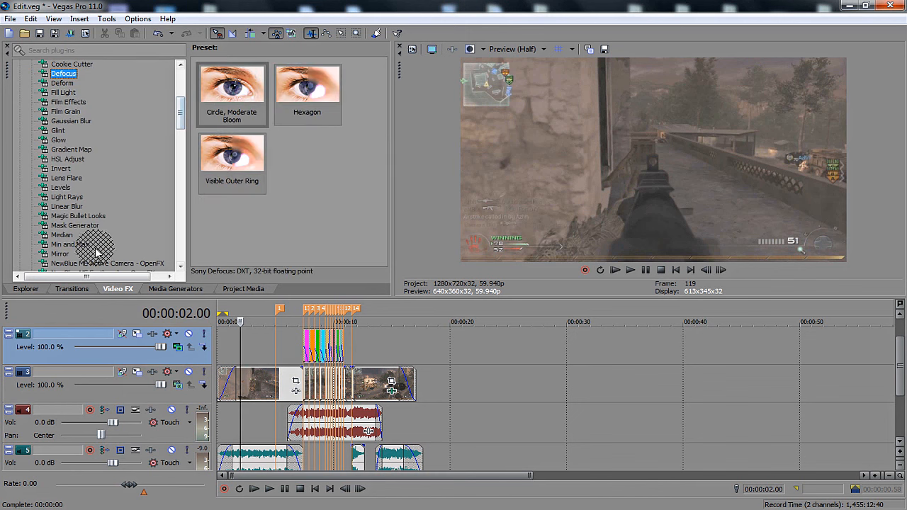
pyautogui.click(71, 244)
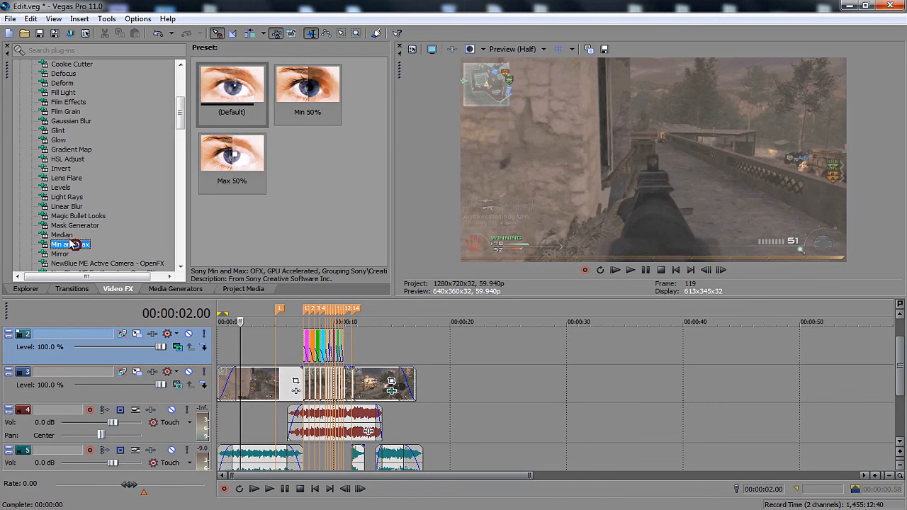
pyautogui.moveTo(320, 116); pyautogui.dragTo(309, 348)
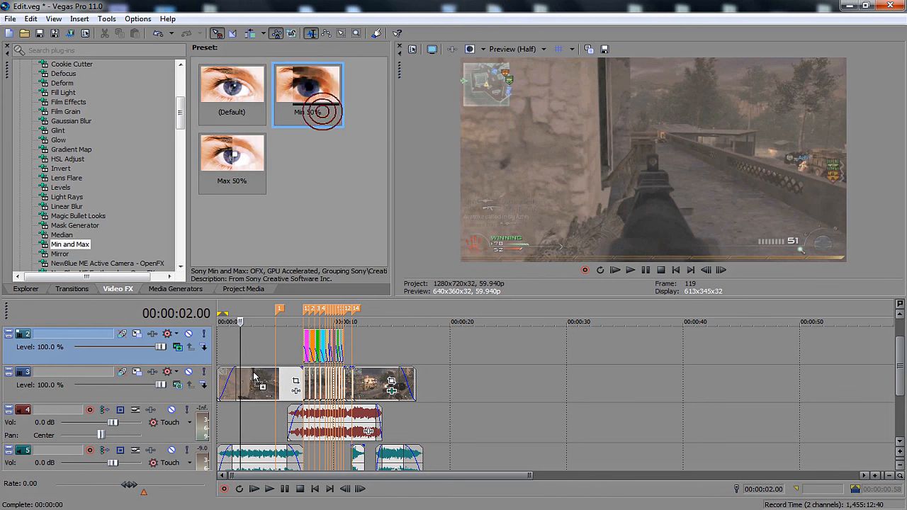
pyautogui.moveTo(254, 376); pyautogui.dragTo(255, 378)
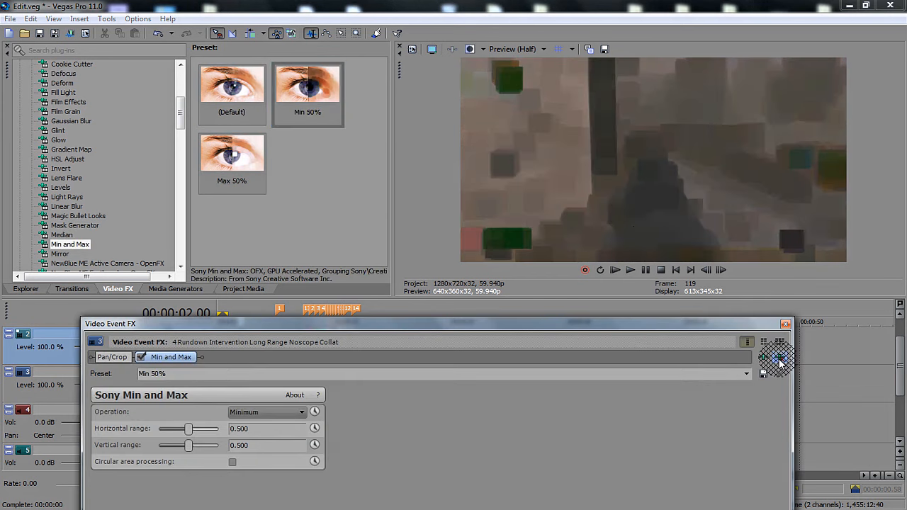
pyautogui.click(779, 360)
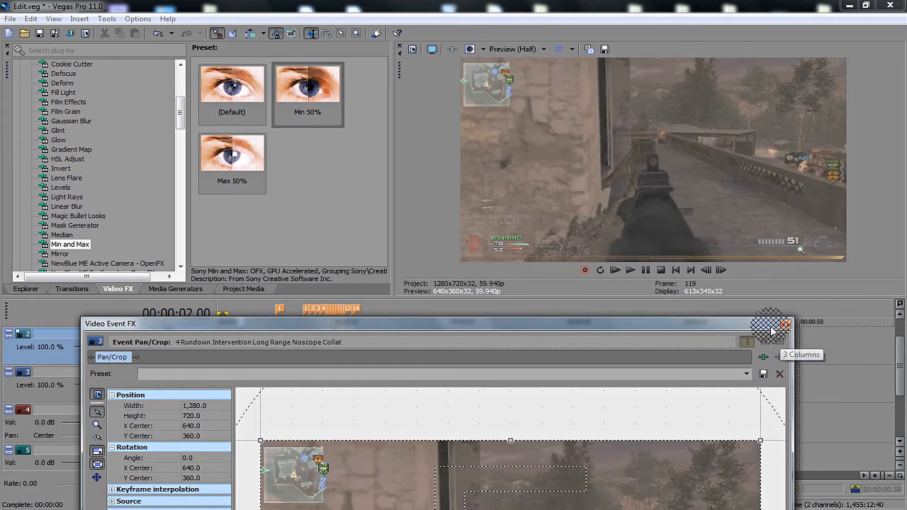
pyautogui.click(786, 324)
# Try the Median effect with the 75% preset on the opening clip, and remove it again.
pyautogui.click(61, 234)
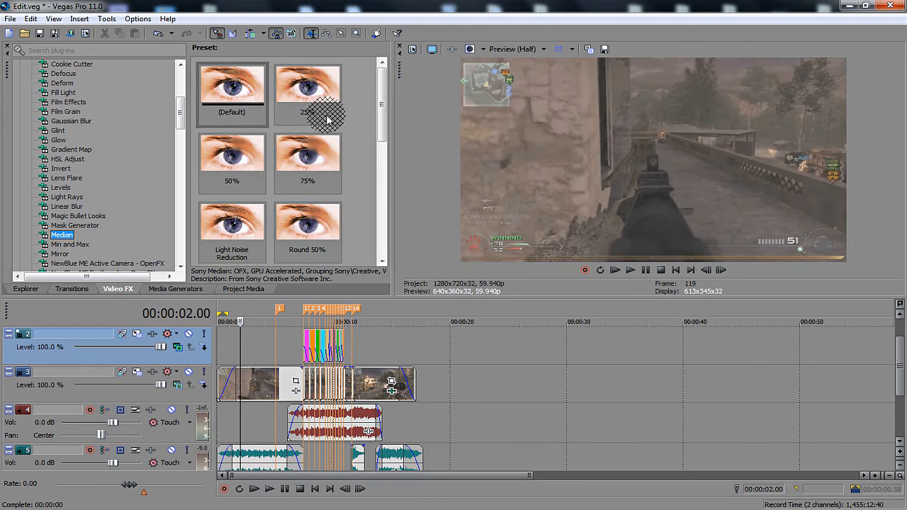
pyautogui.moveTo(321, 172); pyautogui.dragTo(248, 389)
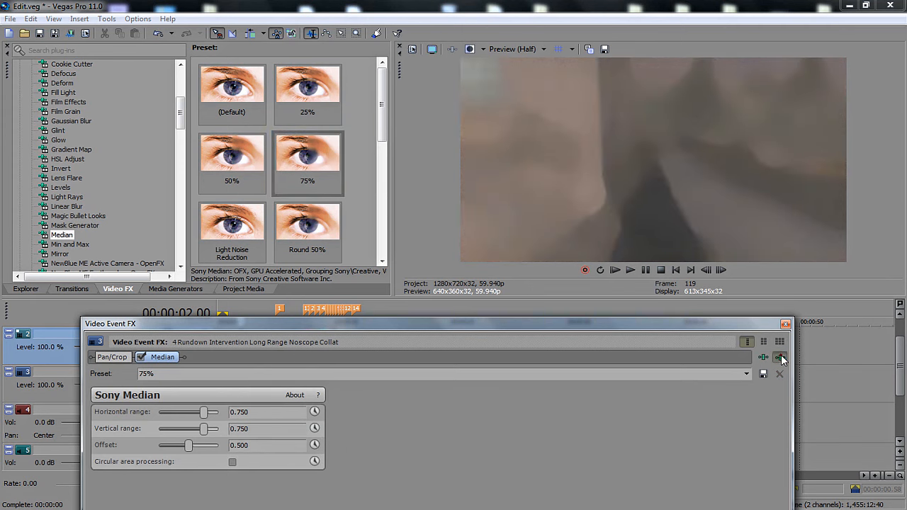
pyautogui.click(780, 357)
pyautogui.click(785, 324)
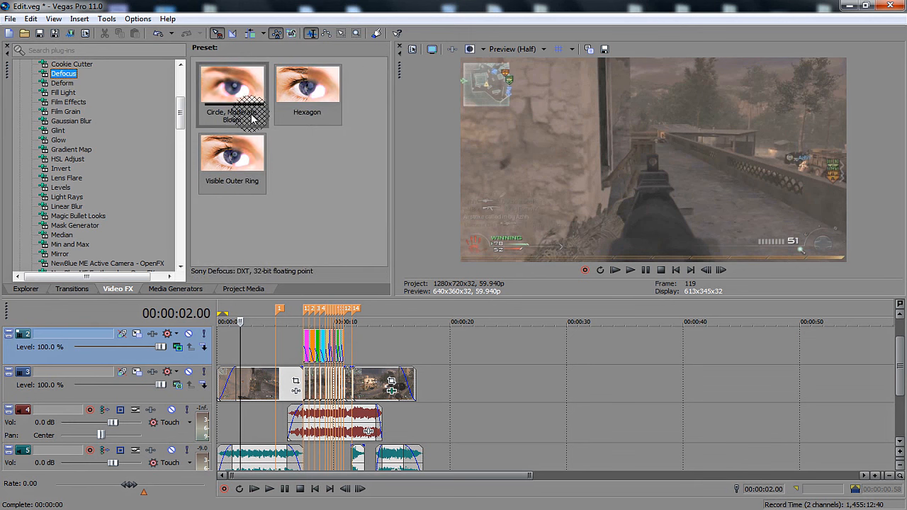
# Apply the Defocus effect with the Visible Outer Ring preset to the opening clip on track 3.
pyautogui.click(238, 161)
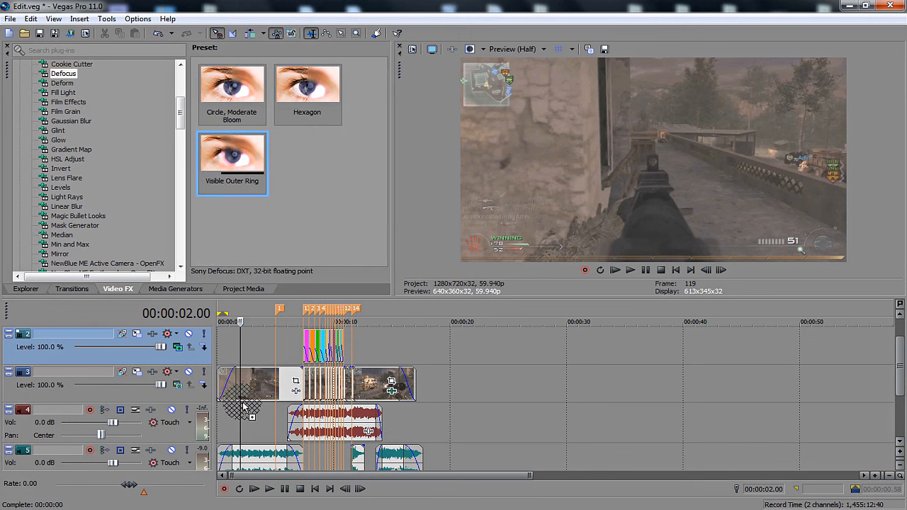
pyautogui.moveTo(243, 395); pyautogui.dragTo(243, 396)
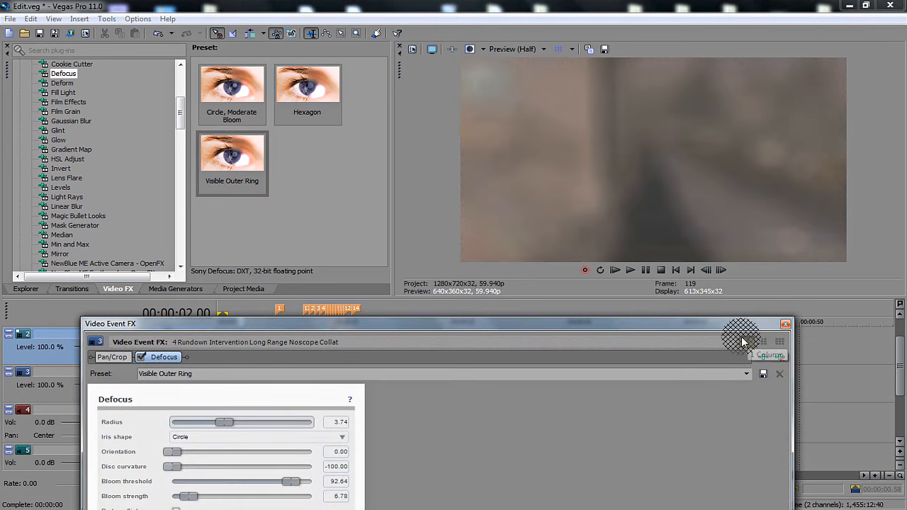
pyautogui.moveTo(703, 323); pyautogui.dragTo(737, 128)
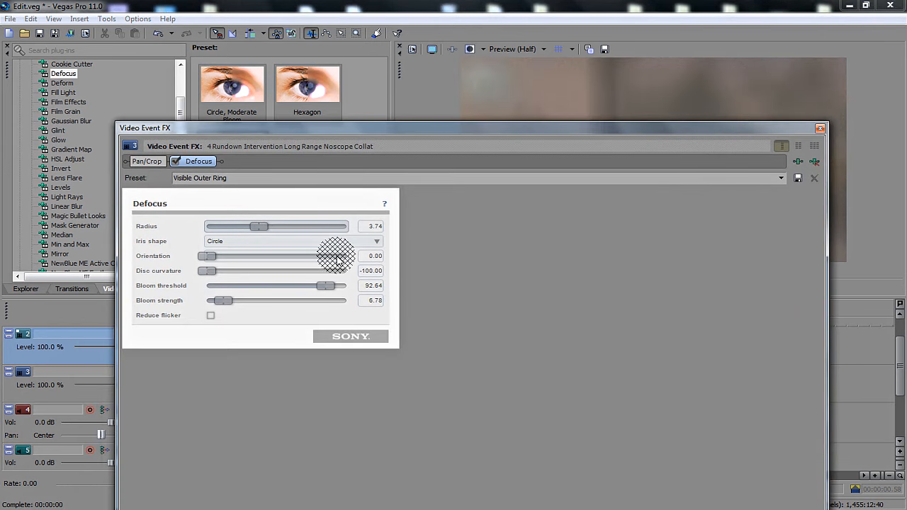
pyautogui.moveTo(358, 126); pyautogui.dragTo(368, 14)
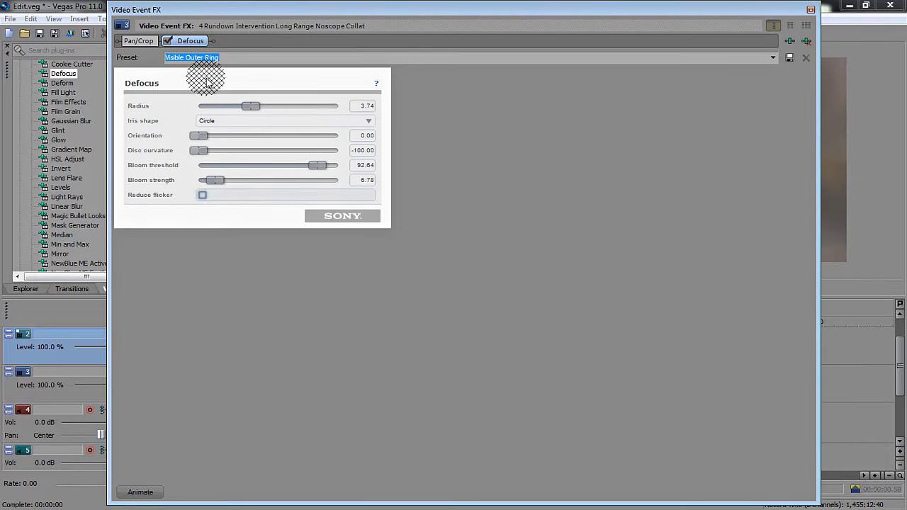
# Animate Defocus from the clip's start to an end keyframe at 00:00:07.26 with radius 0.00, bloom threshold 50.00 and bloom strength 1.00.
pyautogui.click(142, 488)
pyautogui.click(259, 411)
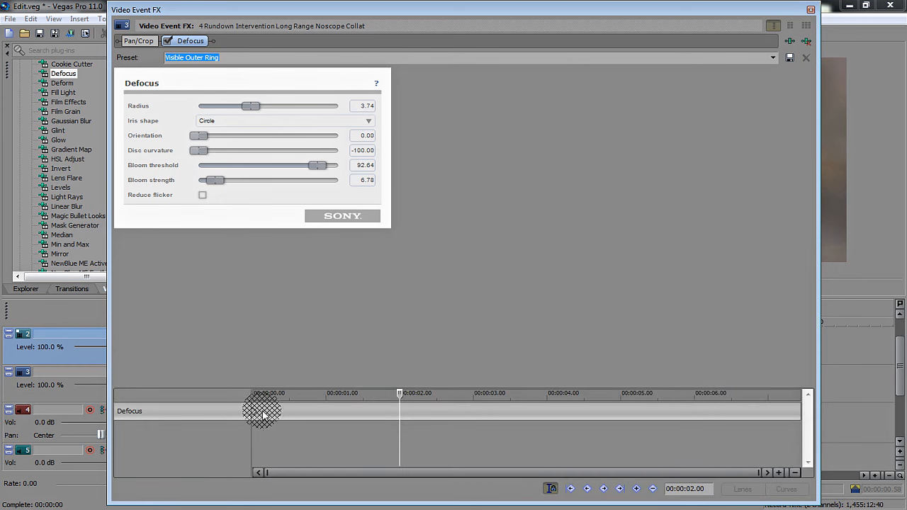
pyautogui.click(256, 414)
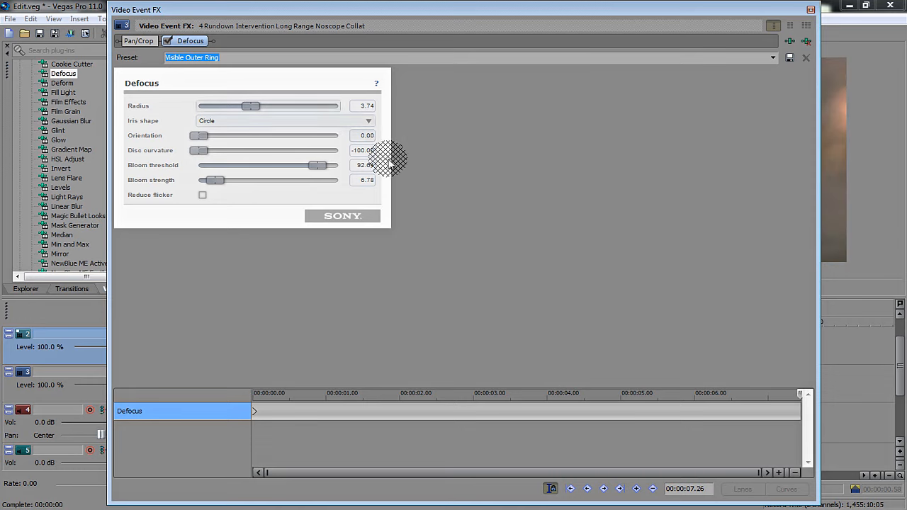
pyautogui.moveTo(249, 105); pyautogui.dragTo(0, 97)
pyautogui.moveTo(296, 167); pyautogui.dragTo(201, 179)
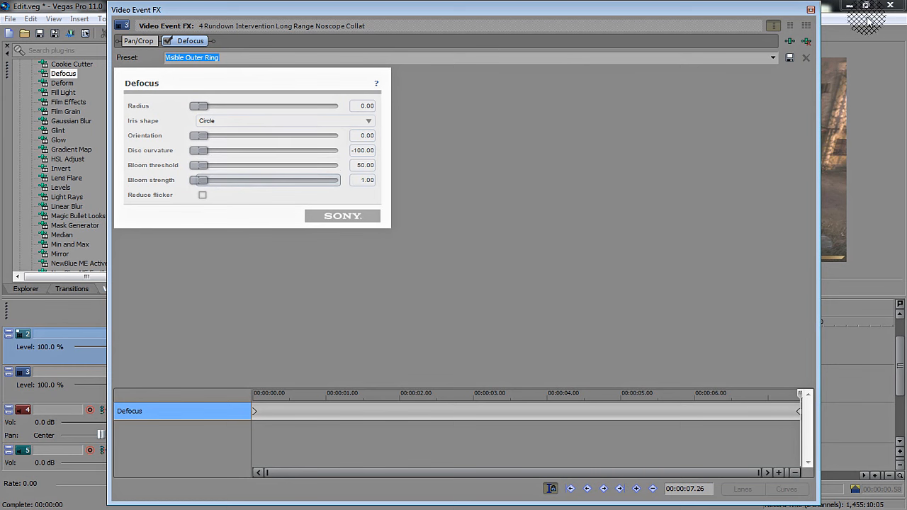
pyautogui.click(811, 10)
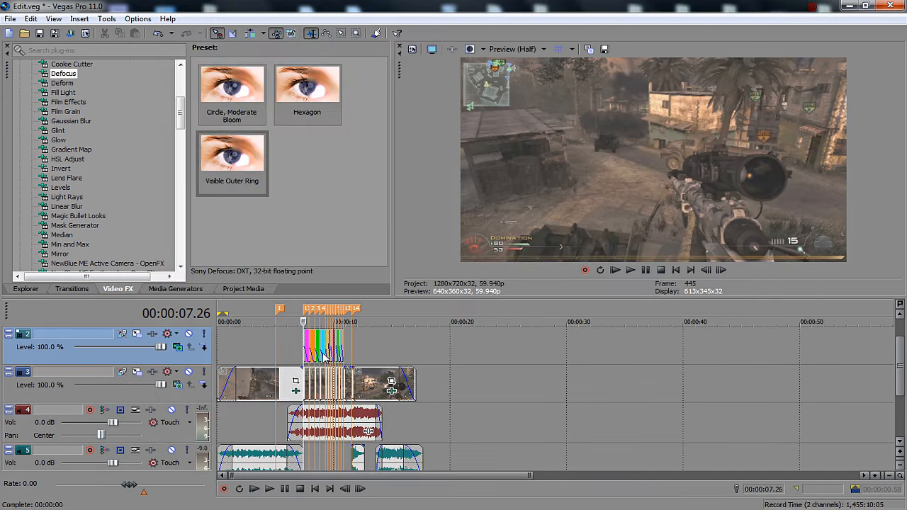
# Preview the opening clip at several points to check how the animated defocus clears, keeping the clip at its original position.
pyautogui.click(263, 388)
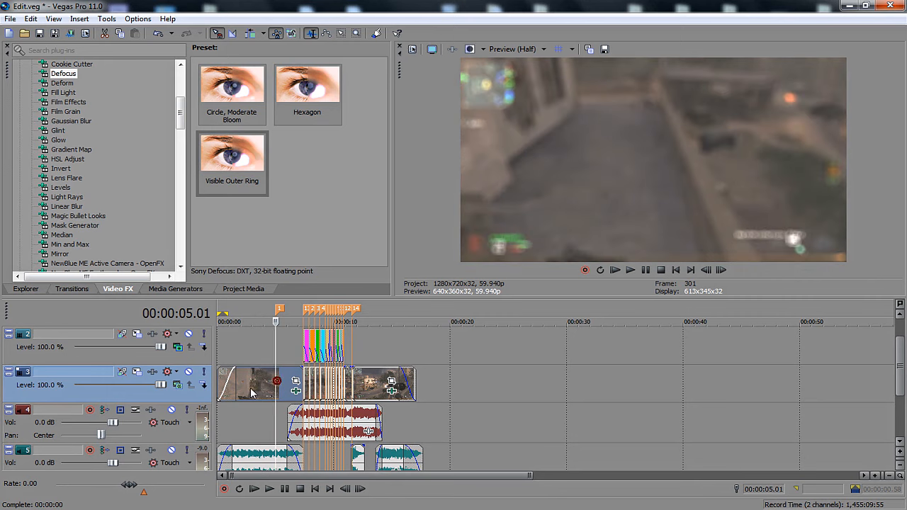
pyautogui.click(248, 392)
pyautogui.moveTo(240, 389); pyautogui.dragTo(231, 383)
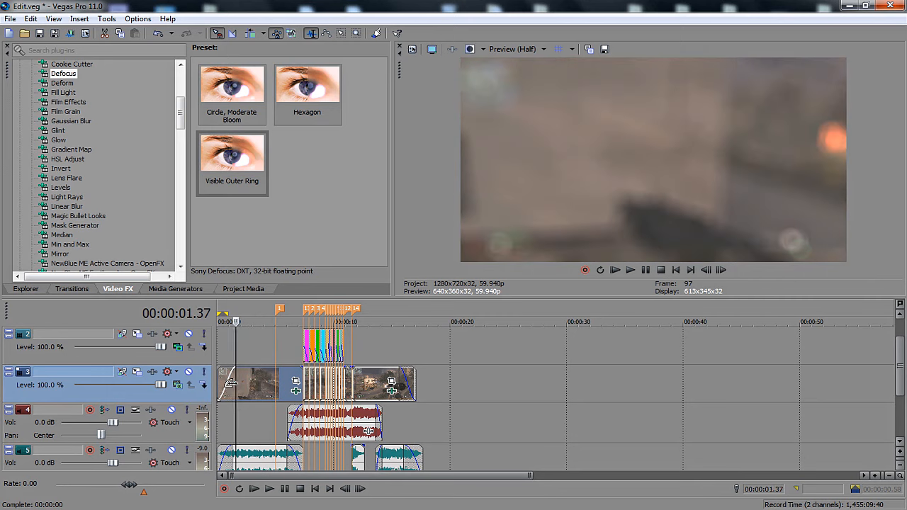
pyautogui.doubleClick(264, 382)
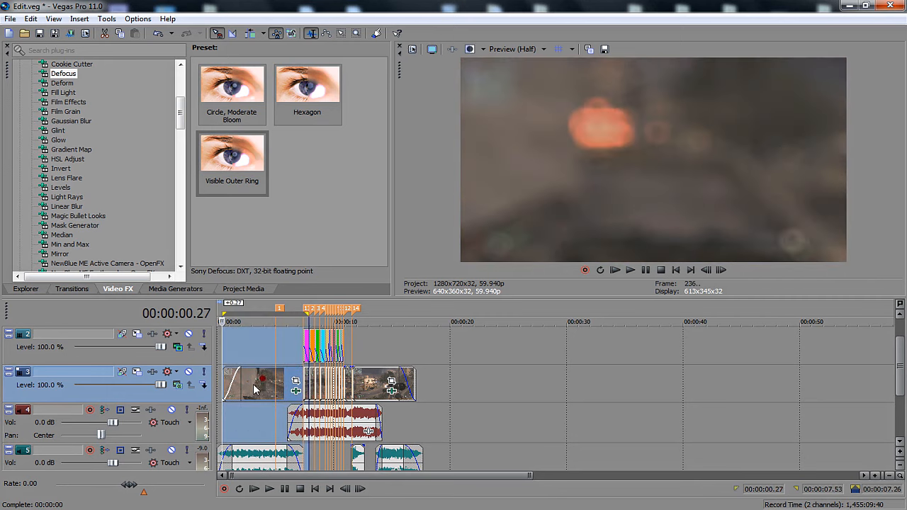
pyautogui.click(265, 383)
pyautogui.click(282, 385)
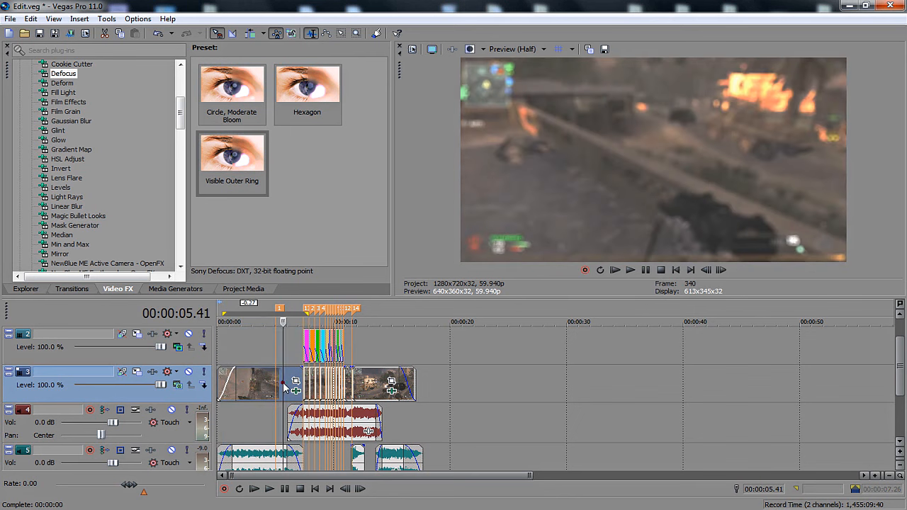
pyautogui.press('space')
pyautogui.press('space')
# Play the section with the coloured flashes on track 2, starting at 00:00:07.26, to examine the flash effects.
pyautogui.click(305, 345)
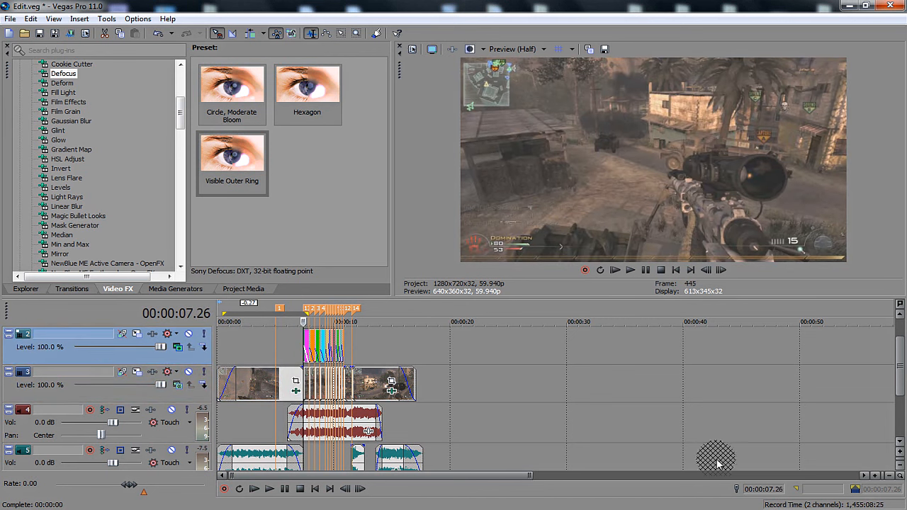
pyautogui.press('space')
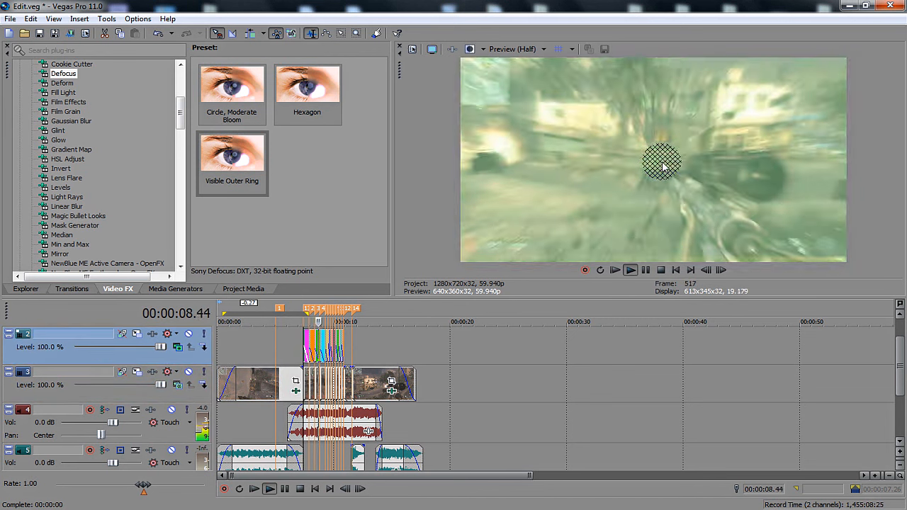
pyautogui.press('space')
pyautogui.press('space')
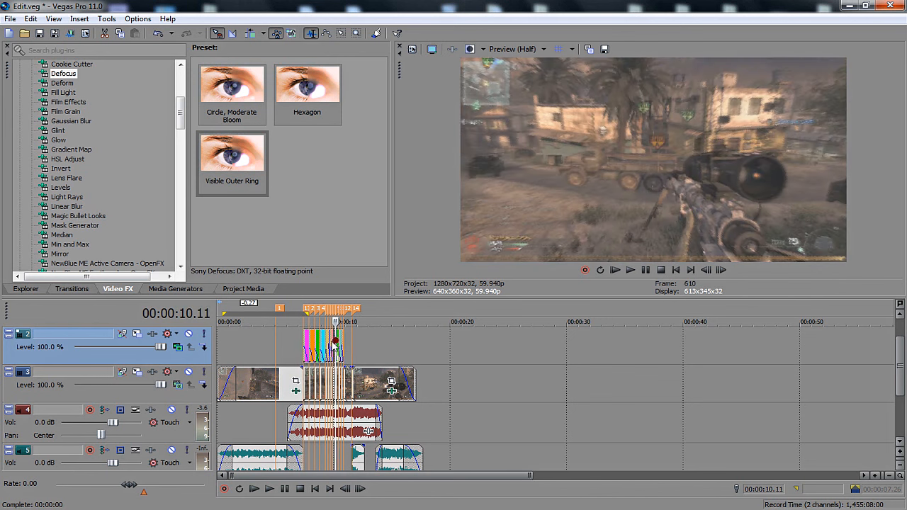
# Play the coloured flash section on track 2 from 00:00:09.30 and compare it with the footage before and after it.
pyautogui.click(877, 477)
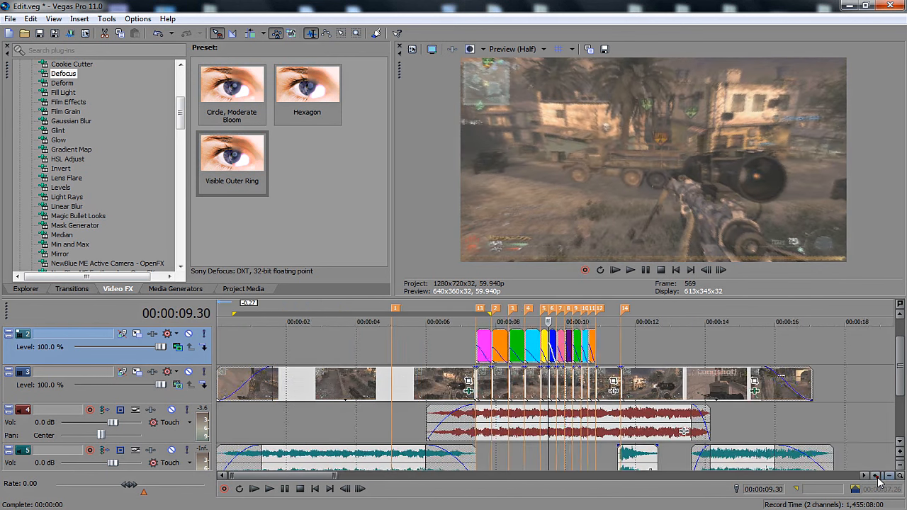
pyautogui.press('space')
pyautogui.press('space')
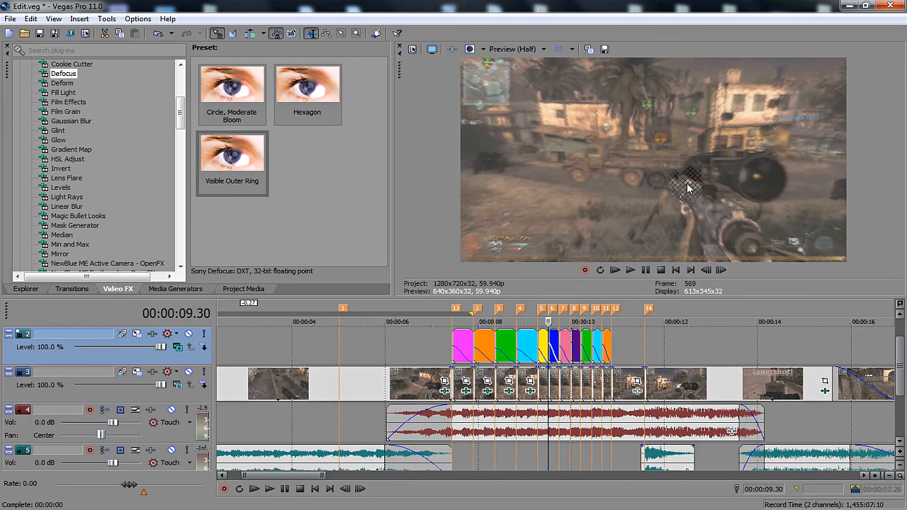
pyautogui.press('space')
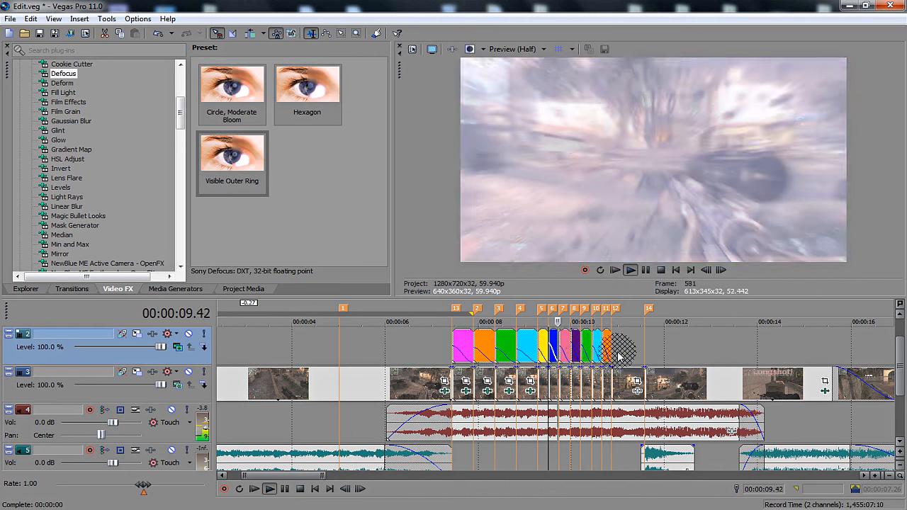
pyautogui.press('space')
pyautogui.click(621, 386)
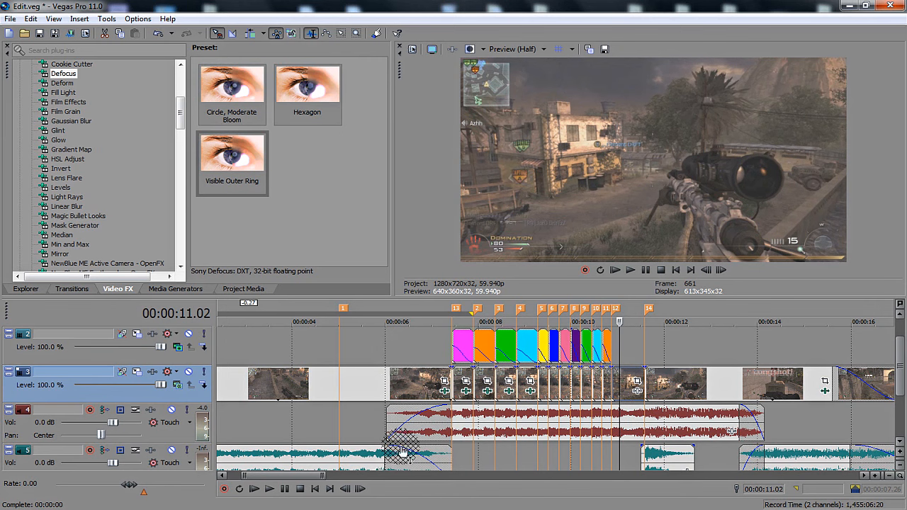
pyautogui.click(288, 385)
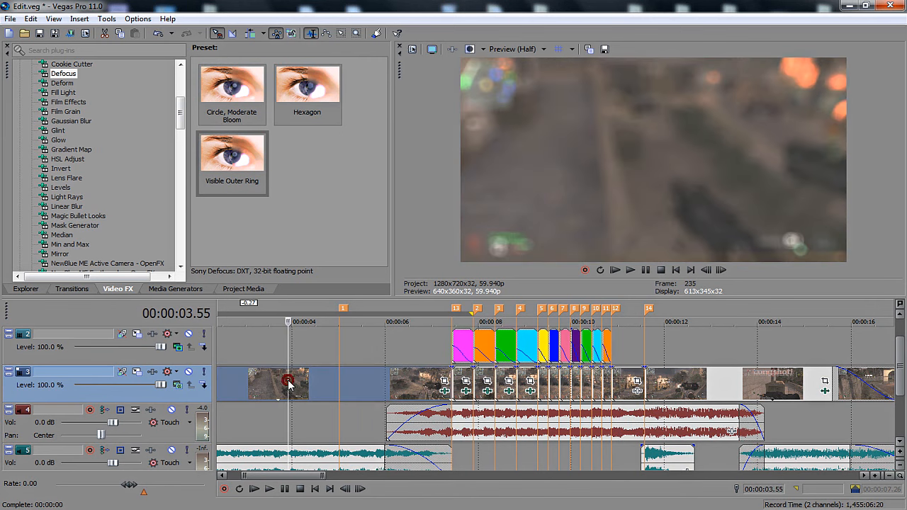
pyautogui.click(560, 338)
pyautogui.click(714, 351)
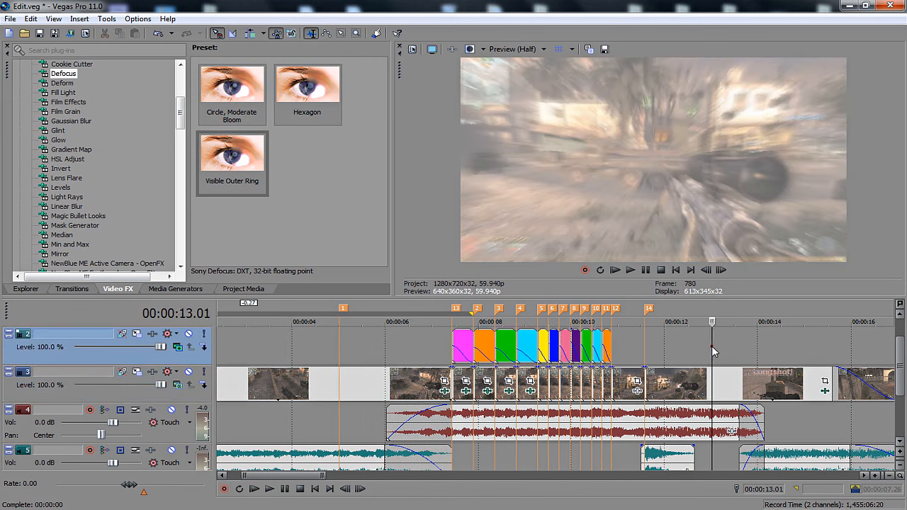
# Step frame by frame from 00:00:11.30 past marker 14 to 00:00:11.50 to examine the distortion and colour change on the shot.
pyautogui.click(641, 350)
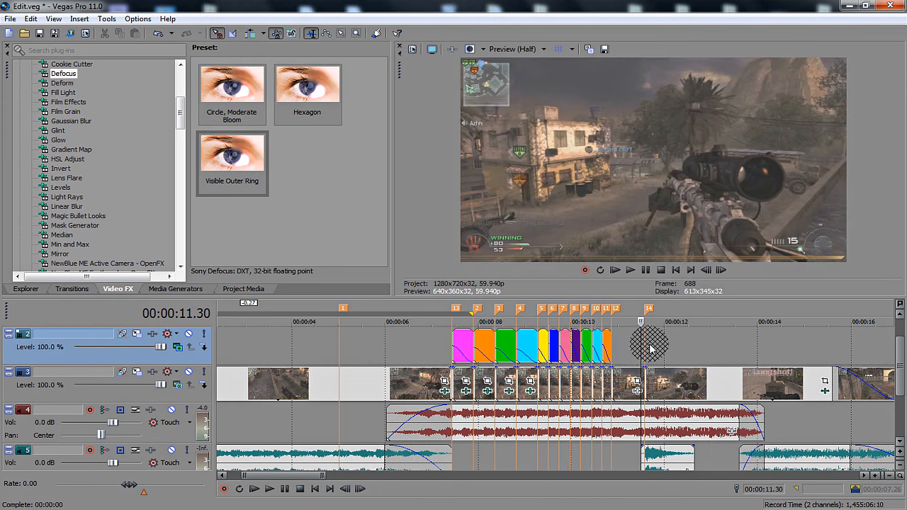
pyautogui.press('Right')
pyautogui.press('Right')
pyautogui.press('Right')
pyautogui.press('Right')
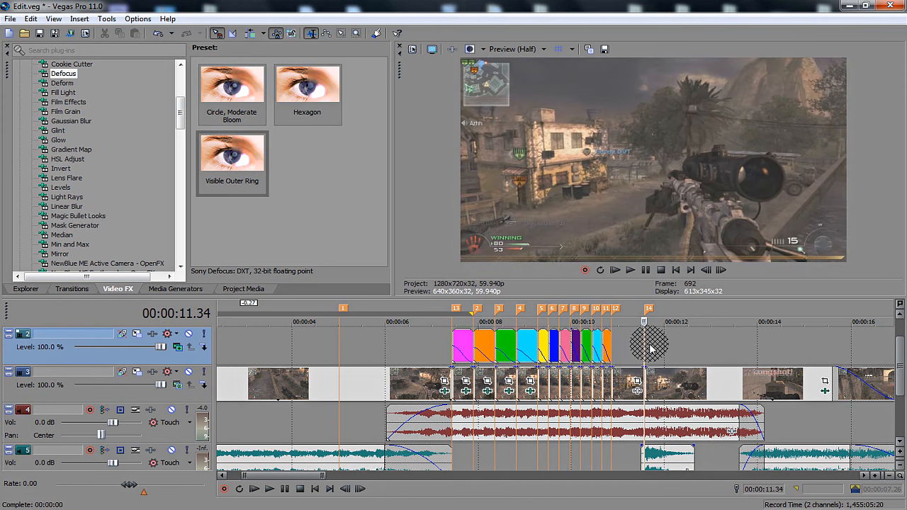
pyautogui.press('Left')
pyautogui.press('Right')
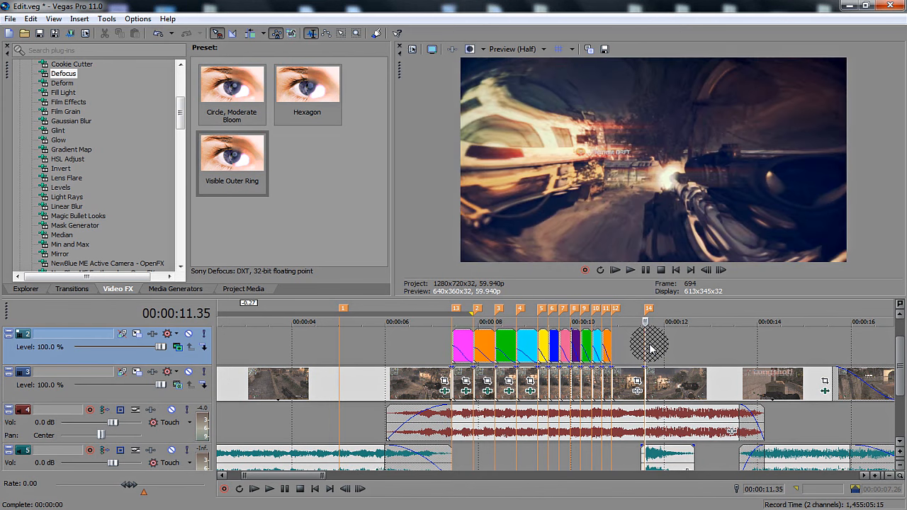
pyautogui.press('Left')
pyautogui.press('Right')
pyautogui.press('Right')
pyautogui.press('Right')
pyautogui.press('Right')
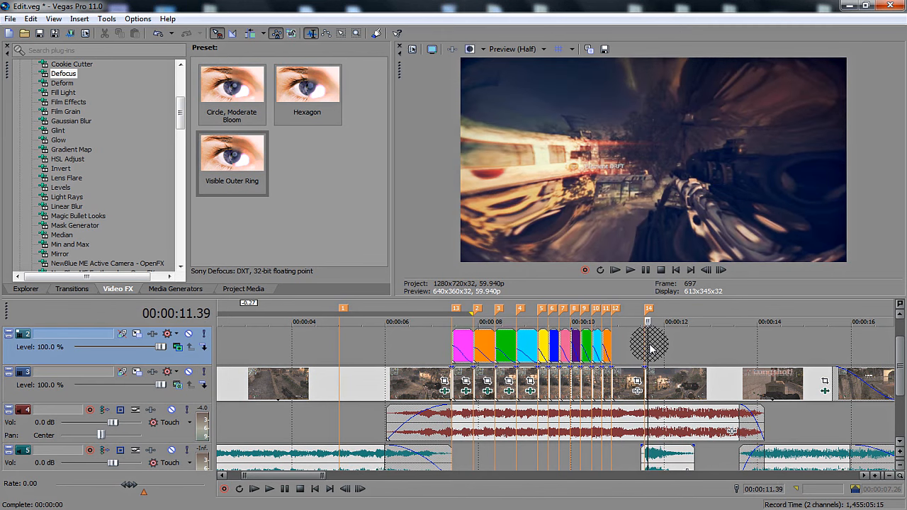
pyautogui.press('Right')
pyautogui.press('Right')
pyautogui.press('Right')
pyautogui.press('Right')
pyautogui.press('Right')
pyautogui.press('Right')
pyautogui.press('Right')
pyautogui.press('Right')
pyautogui.press('Right')
pyautogui.press('Right')
pyautogui.press('Right')
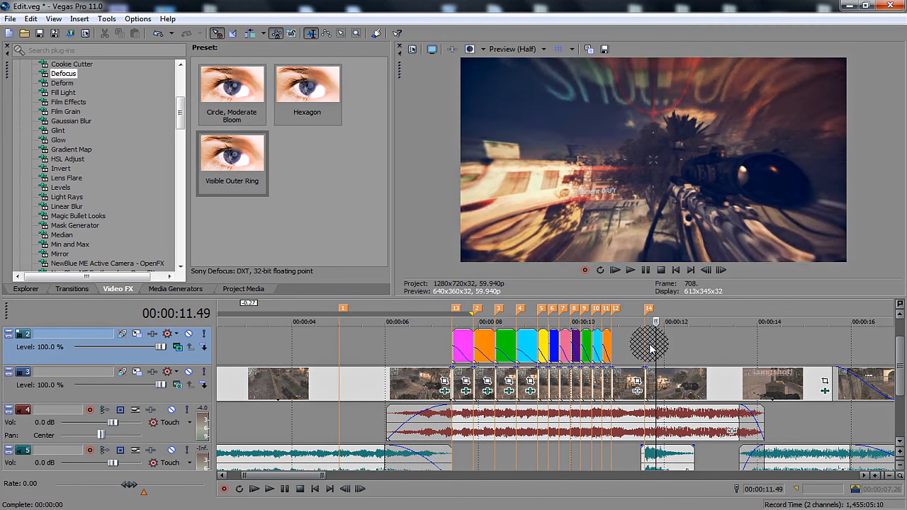
pyautogui.press('Right')
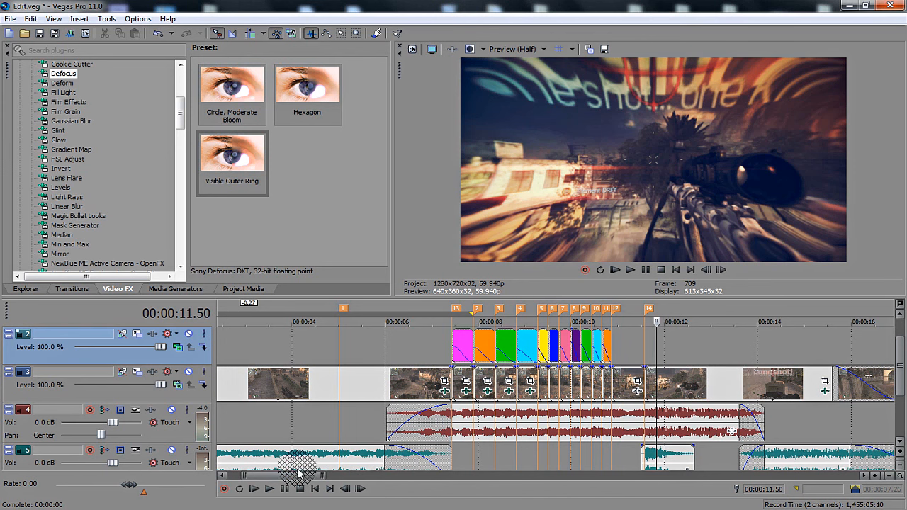
# Inspect the Cc #2 look on the track 3 clip after marker 14 in Magic Bullet Looks, browse the other looks, and cancel.
pyautogui.moveTo(298, 477); pyautogui.dragTo(338, 479)
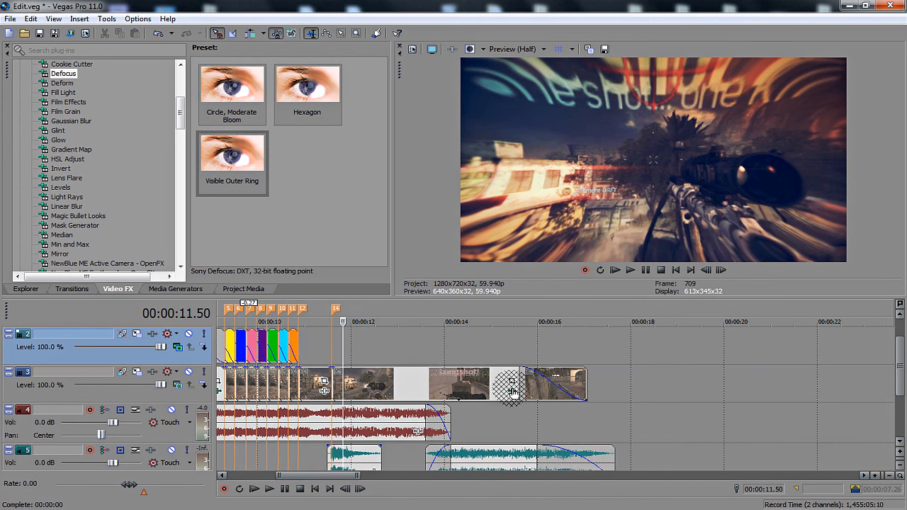
pyautogui.click(509, 391)
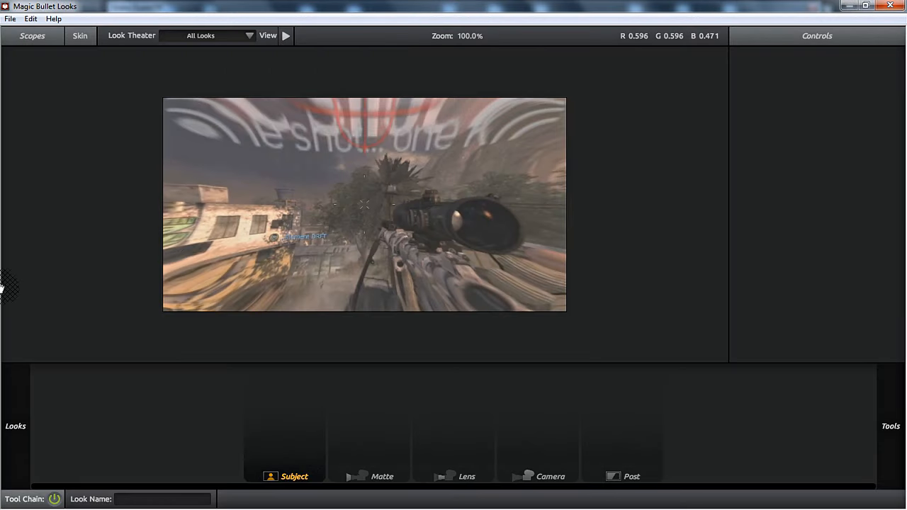
pyautogui.moveTo(3, 190)
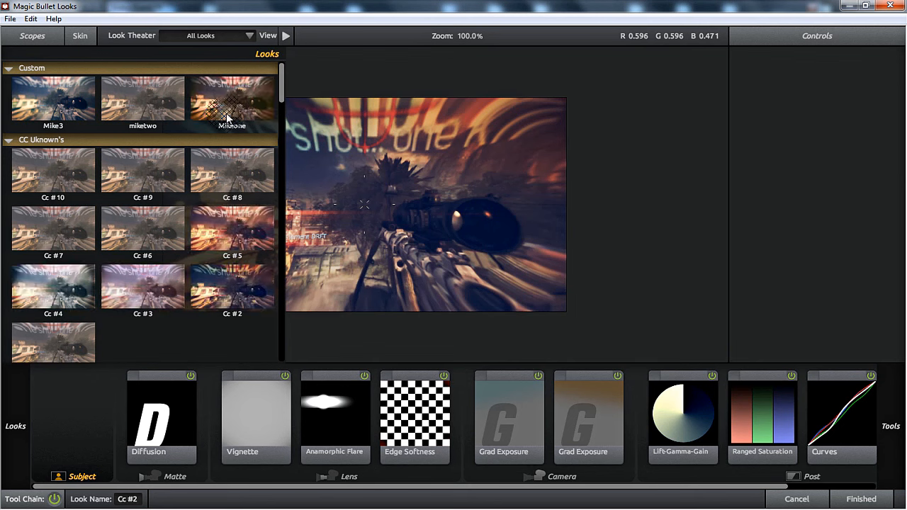
pyautogui.scroll(-2, 283, 95)
pyautogui.scroll(1, 283, 92)
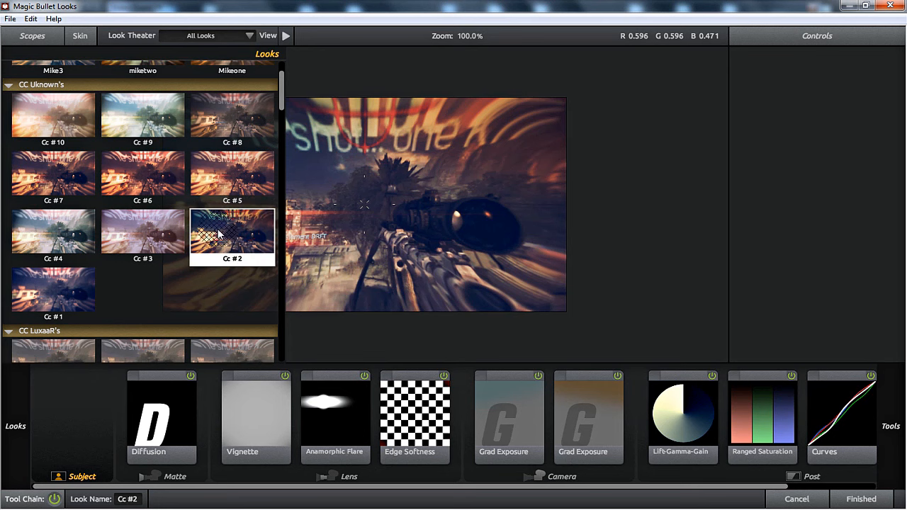
pyautogui.scroll(1, 40, 51)
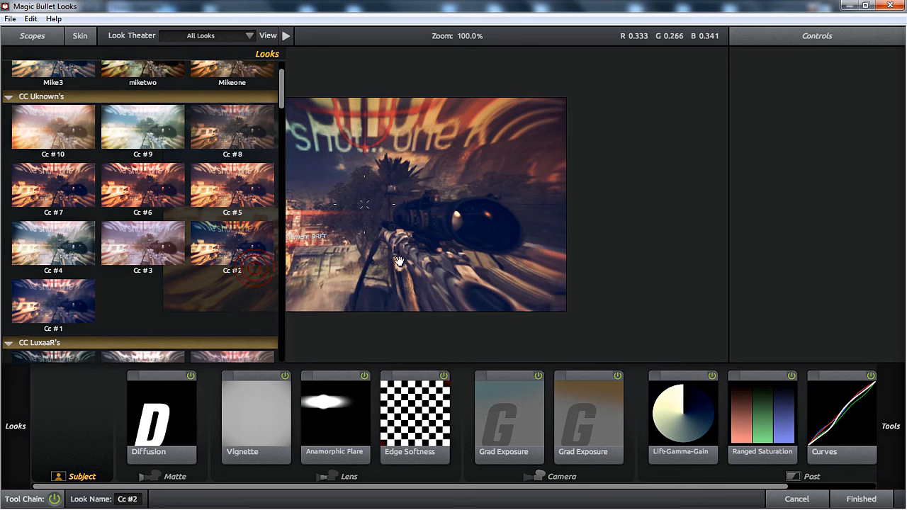
pyautogui.click(800, 503)
pyautogui.click(815, 10)
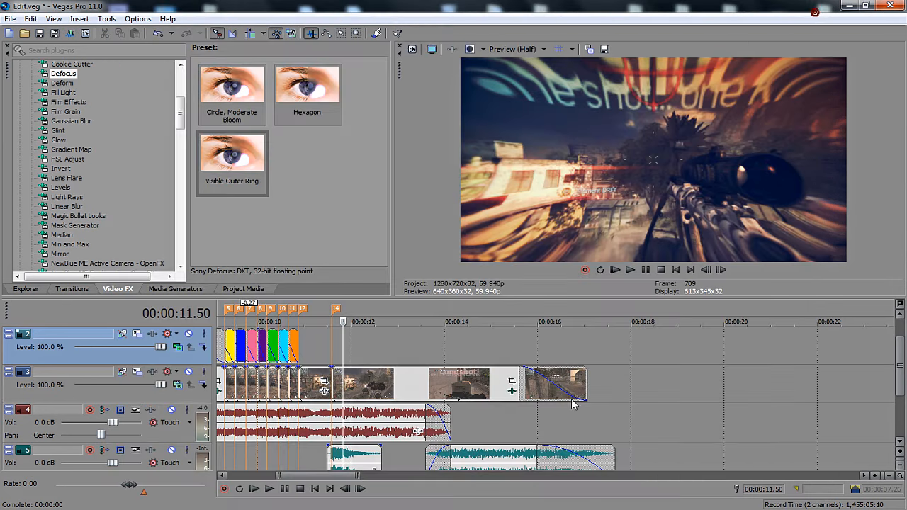
# Check the fade-out of the last clip at 00:00:16.34 and the start of the first coloured flash at 00:00:07.26.
pyautogui.click(565, 428)
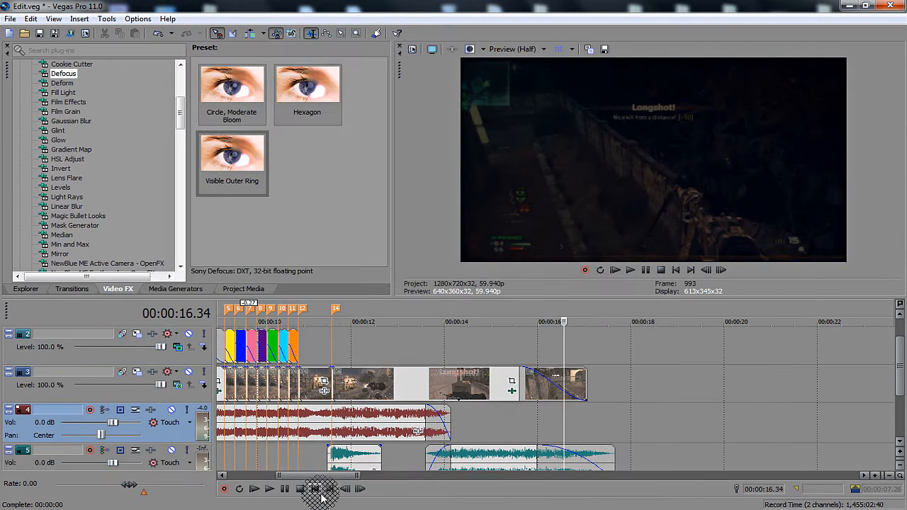
pyautogui.moveTo(314, 481); pyautogui.dragTo(255, 482)
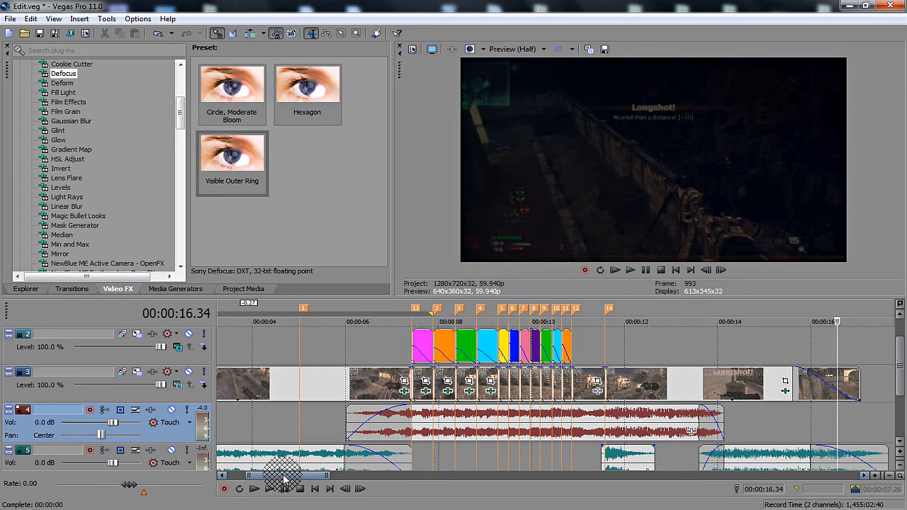
pyautogui.click(332, 352)
pyautogui.click(370, 351)
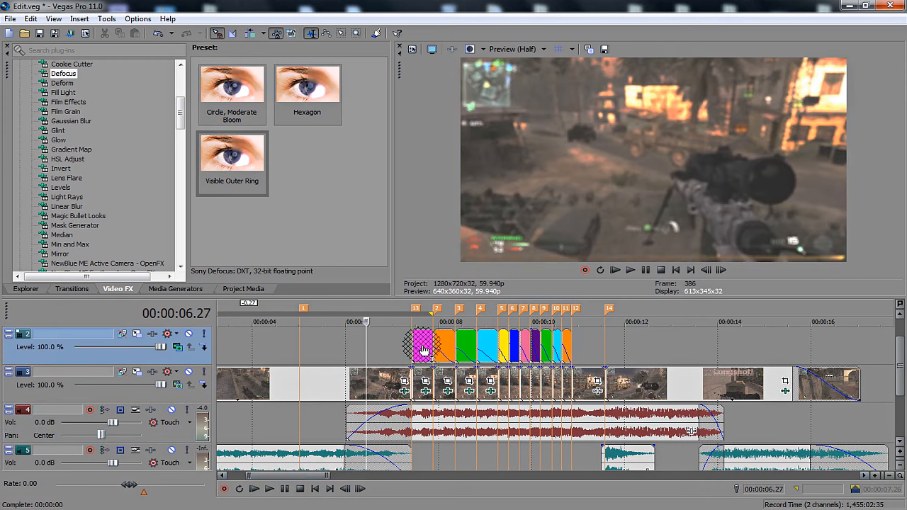
pyautogui.click(411, 344)
pyautogui.moveTo(411, 343); pyautogui.dragTo(398, 345)
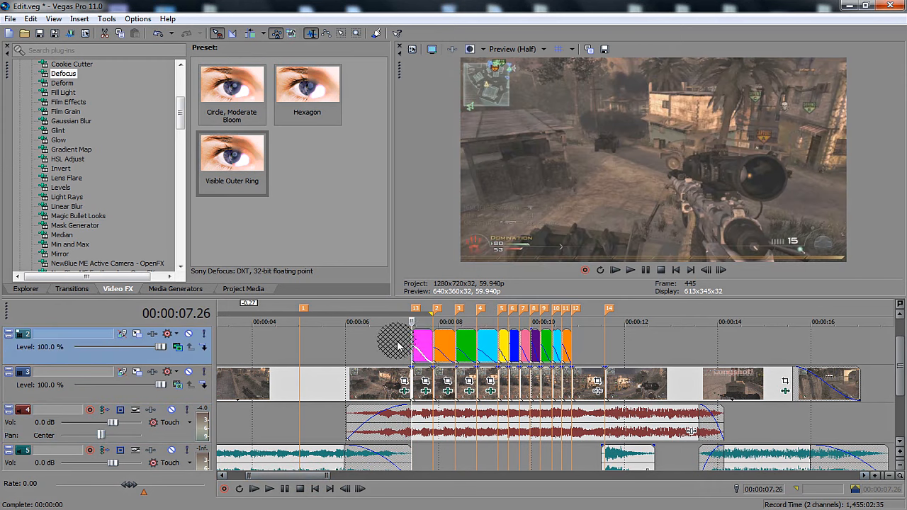
# Preview the colour-corrected clip at 00:00:12.08 and 00:00:13.04, and play the shot from marker 14 at 00:00:11.35.
pyautogui.click(631, 345)
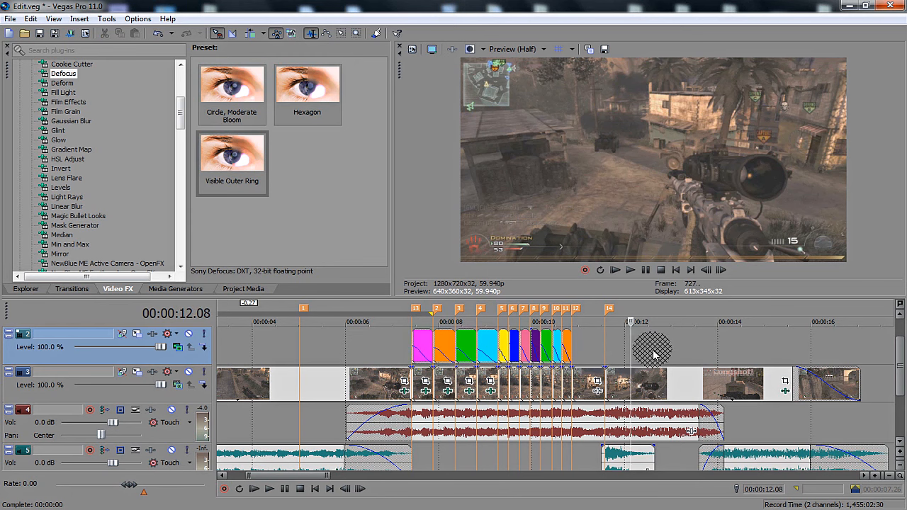
pyautogui.click(675, 362)
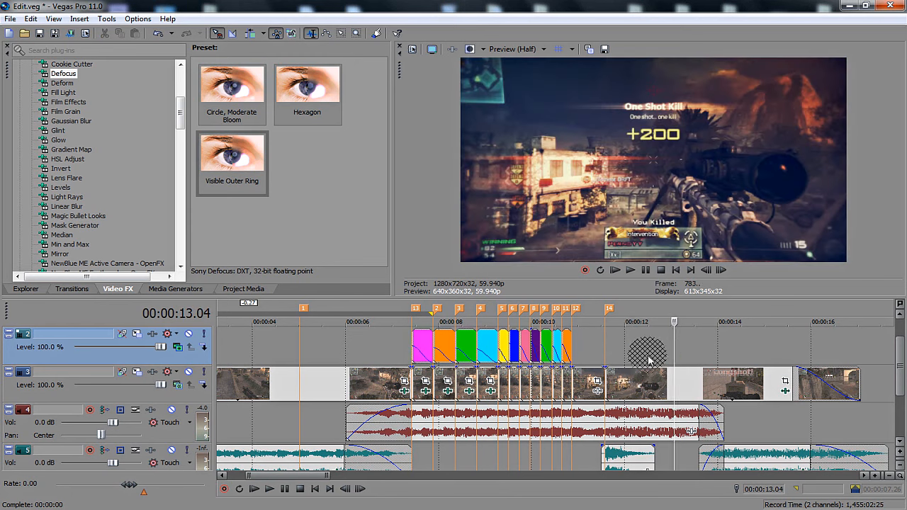
pyautogui.click(607, 350)
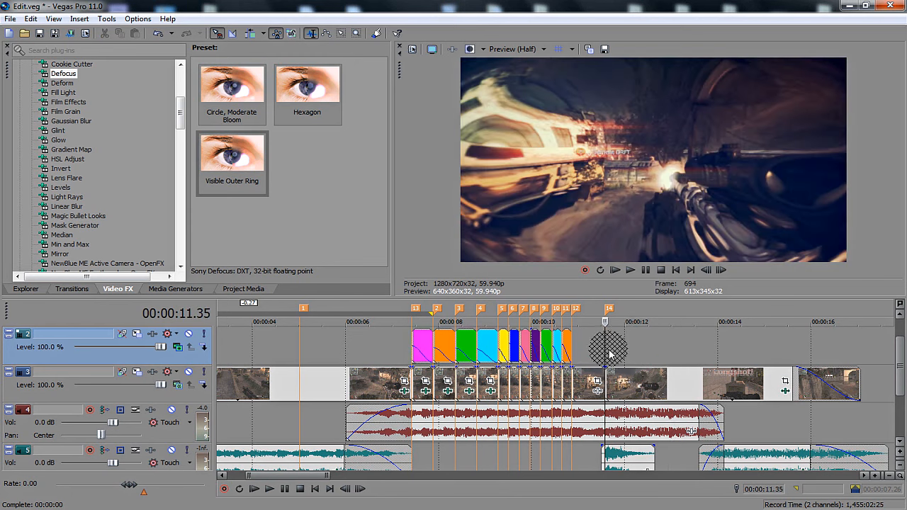
pyautogui.press('space')
pyautogui.press('space')
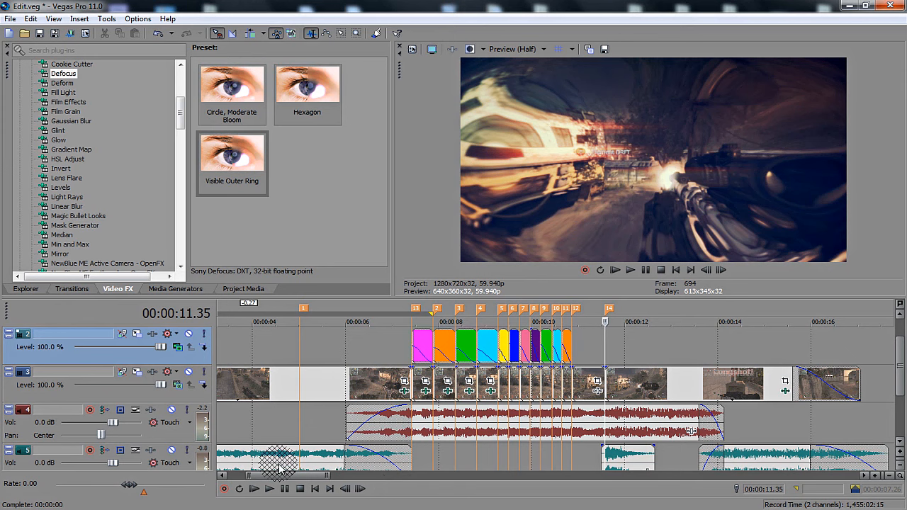
pyautogui.moveTo(283, 476); pyautogui.dragTo(270, 475)
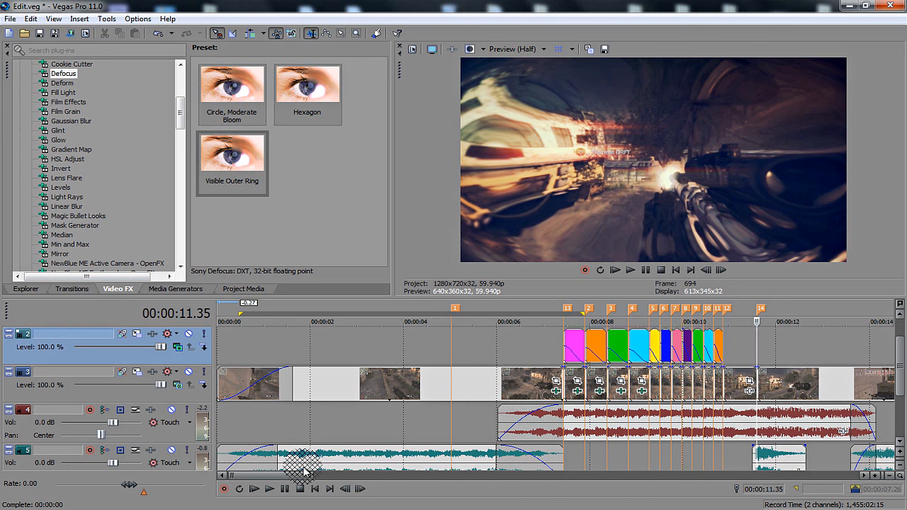
pyautogui.click(879, 509)
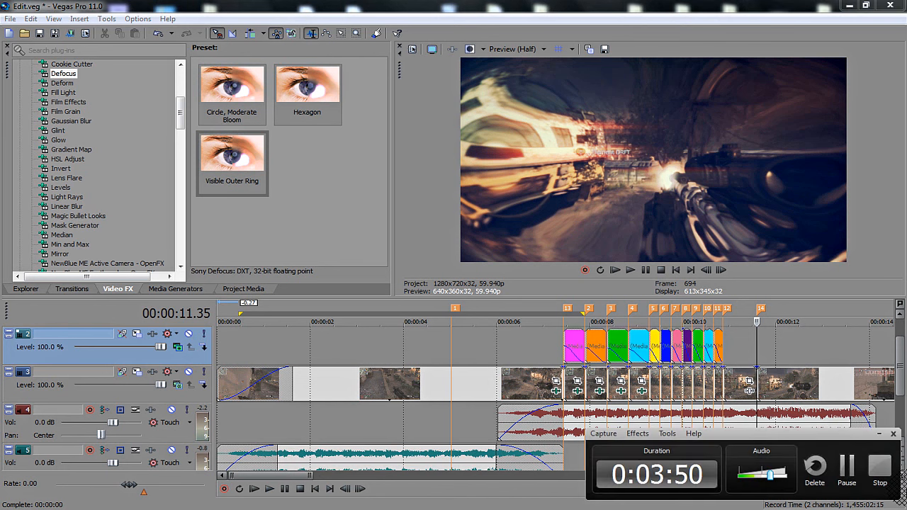